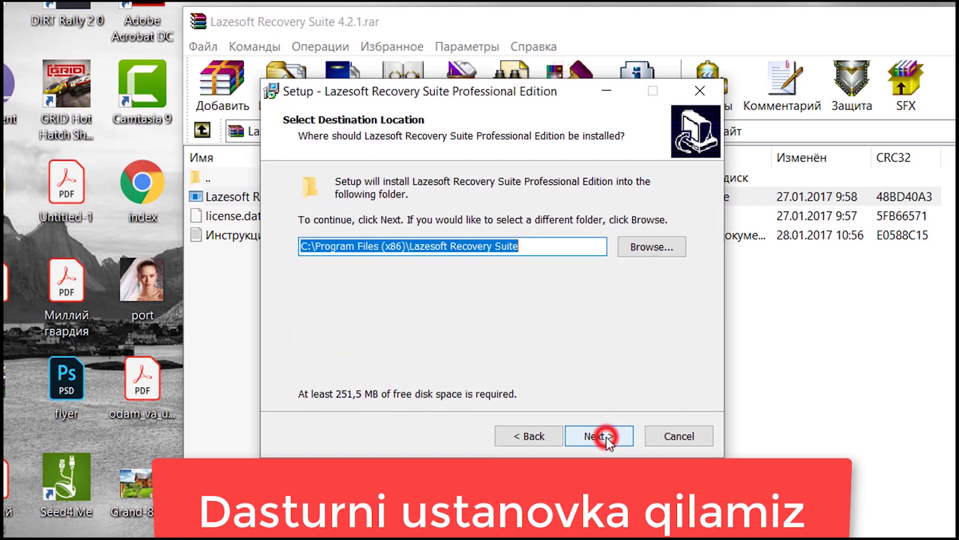
Install Lazesoft Recovery Suite into the existing C:\Program Files (x86)\Lazesoft Recovery Suite folder and finish setup without launching the application
click(606, 436)
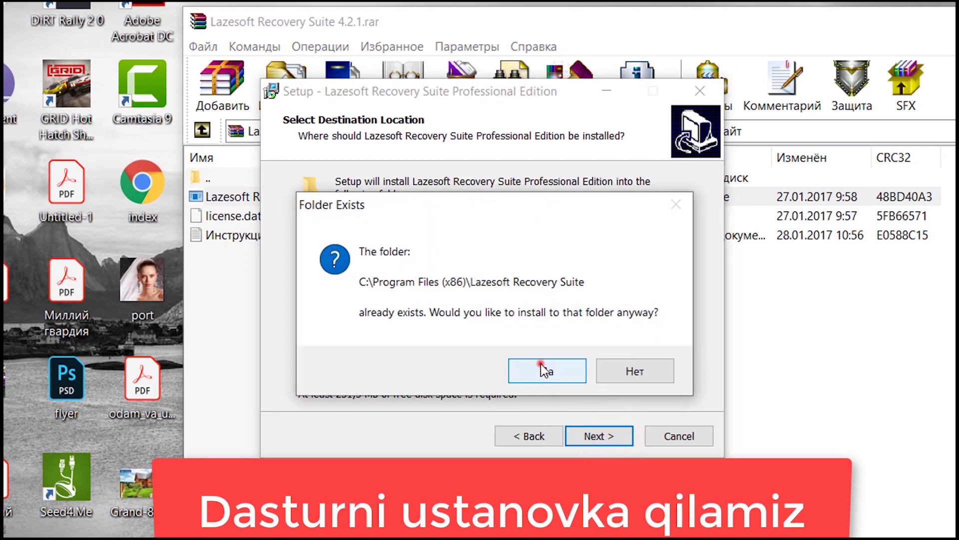
click(546, 371)
click(593, 434)
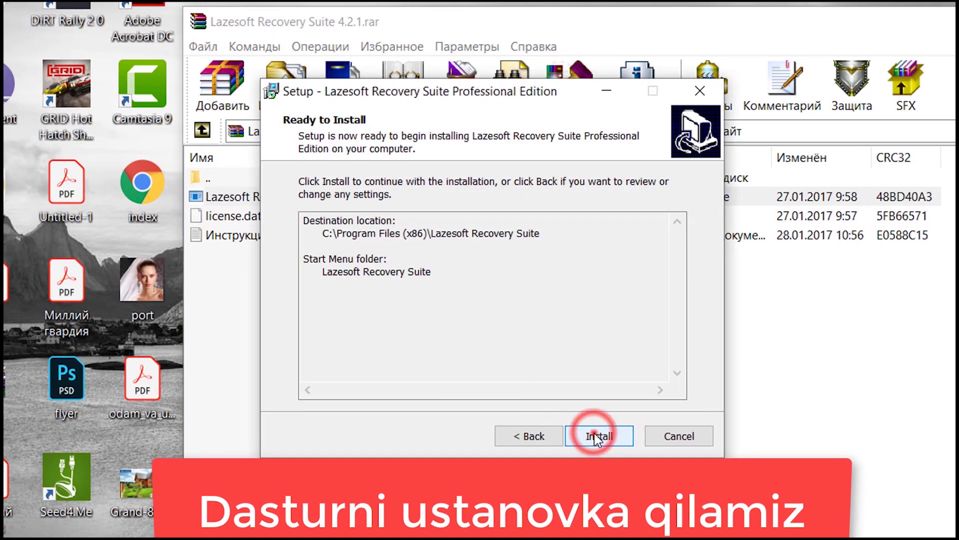
click(595, 434)
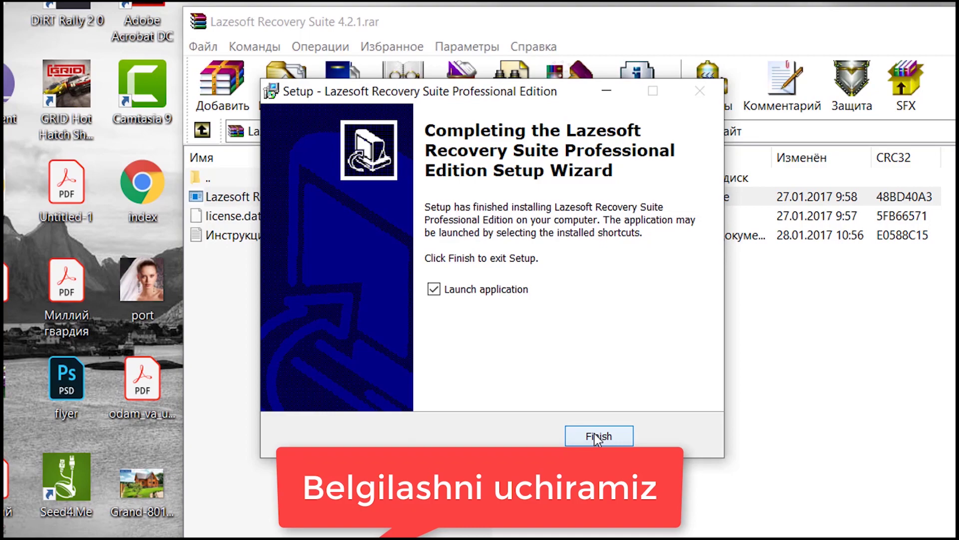
click(455, 290)
click(590, 434)
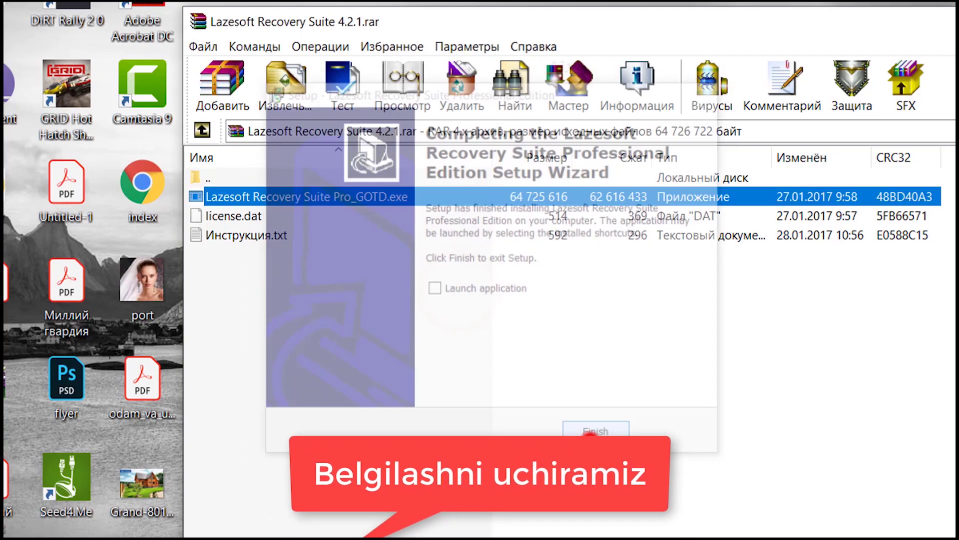
Open the file location of the Lazesoft Recovery desktop shortcut and enter its mediadata folder
click(212, 216)
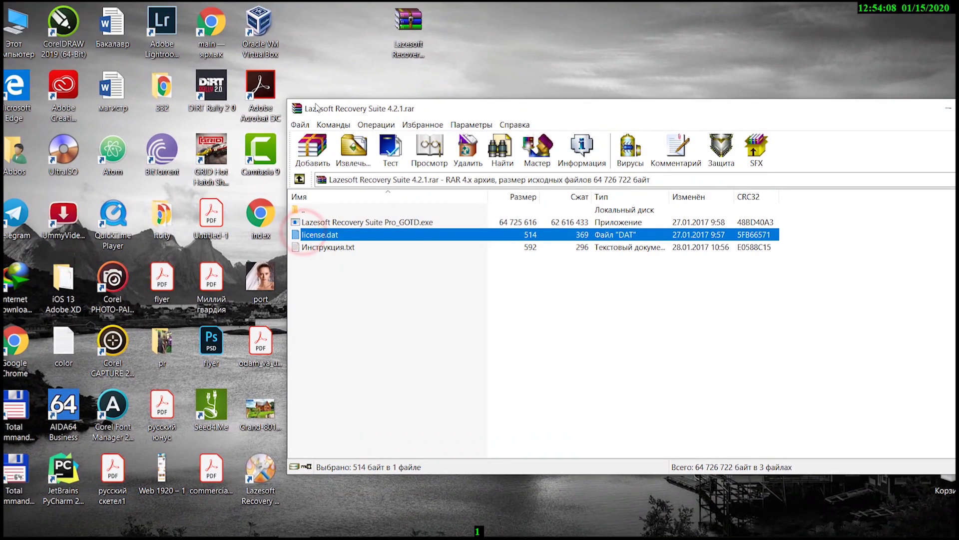
drag(316, 107, 433, 80)
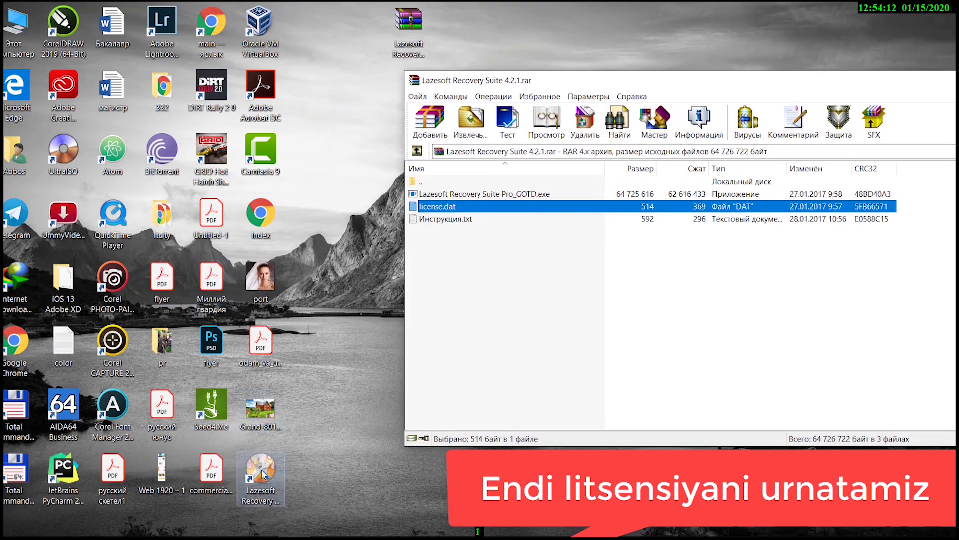
click(262, 470)
right_click(262, 469)
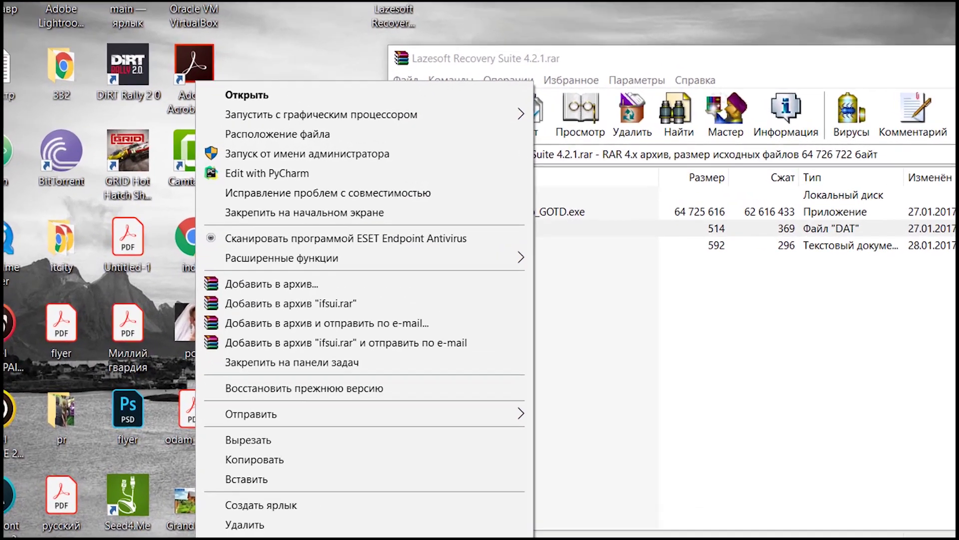
click(335, 135)
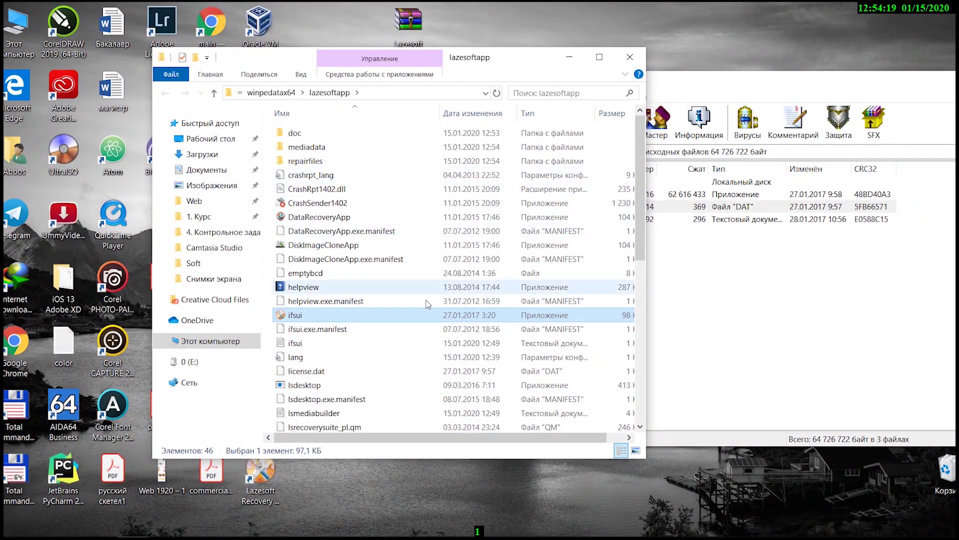
scroll(427, 304, down, 1)
scroll(425, 300, up, 1)
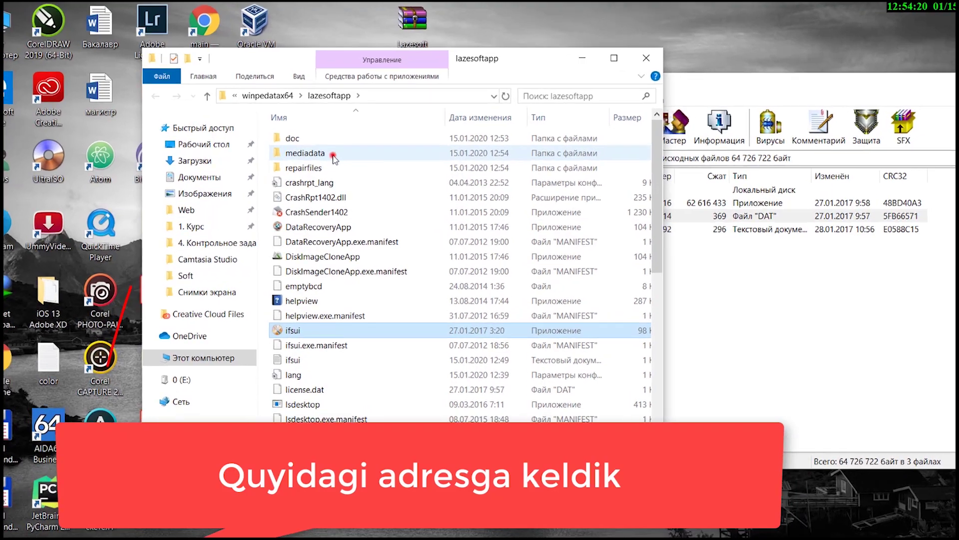
double_click(332, 155)
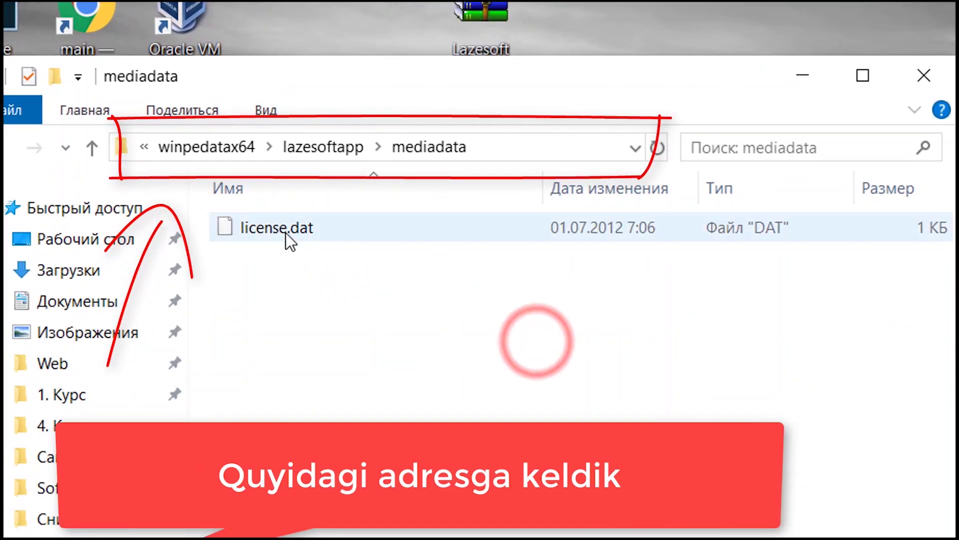
Replace license.dat in winpedatax64\lazesoftapp\mediadata with the copy from the Lazesoft Recovery Suite 4.2.1.rar archive
click(290, 231)
click(726, 94)
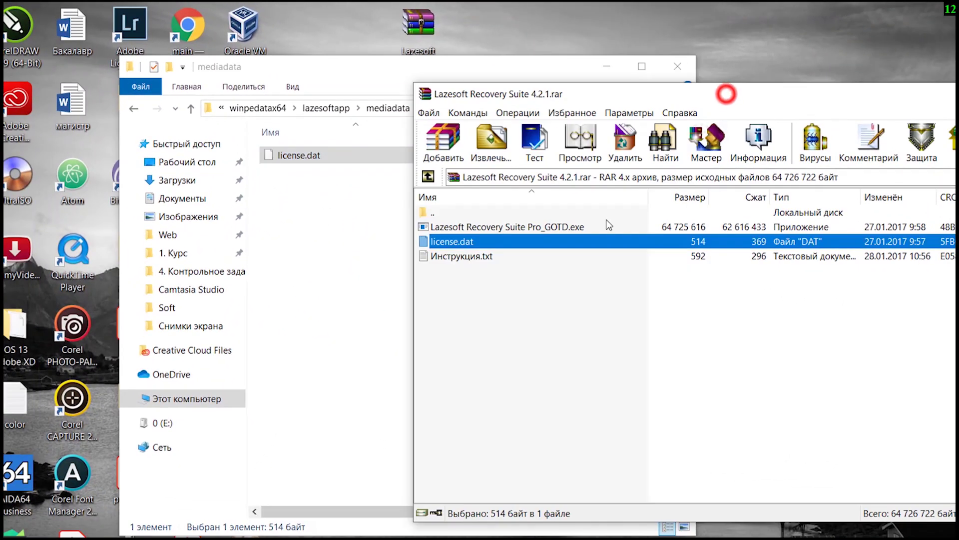
drag(452, 242, 310, 214)
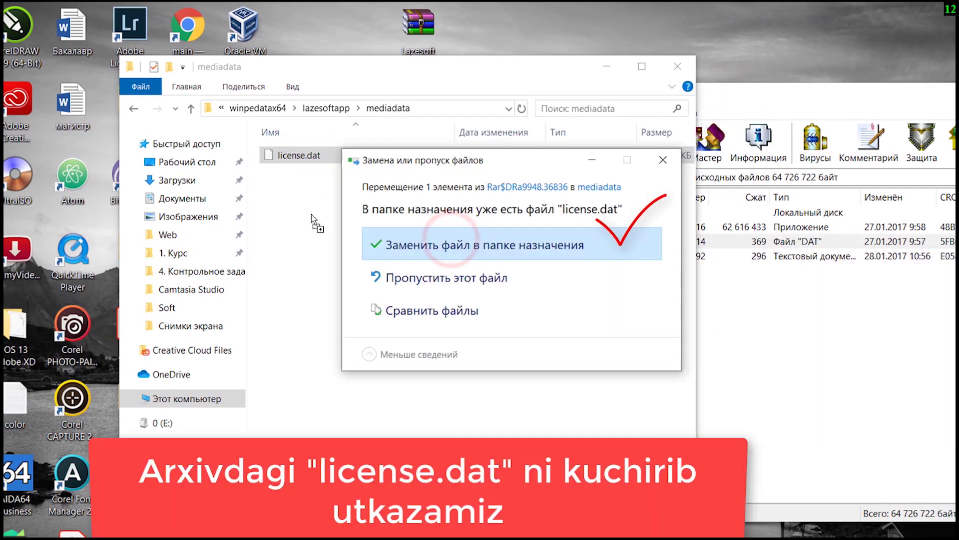
click(438, 245)
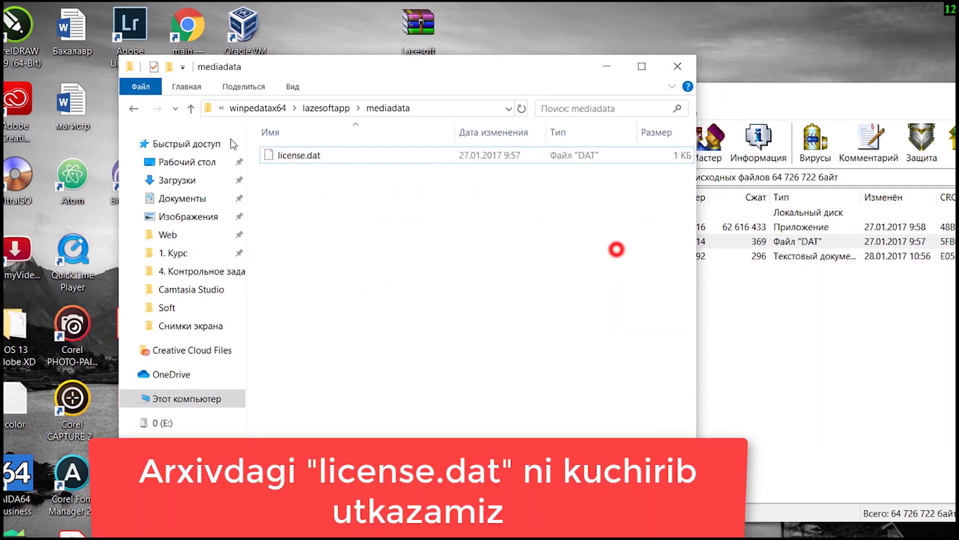
Navigate to the mediadata folder directly inside C:\Program Files (x86)\Lazesoft Recovery Suite
click(191, 109)
click(191, 109)
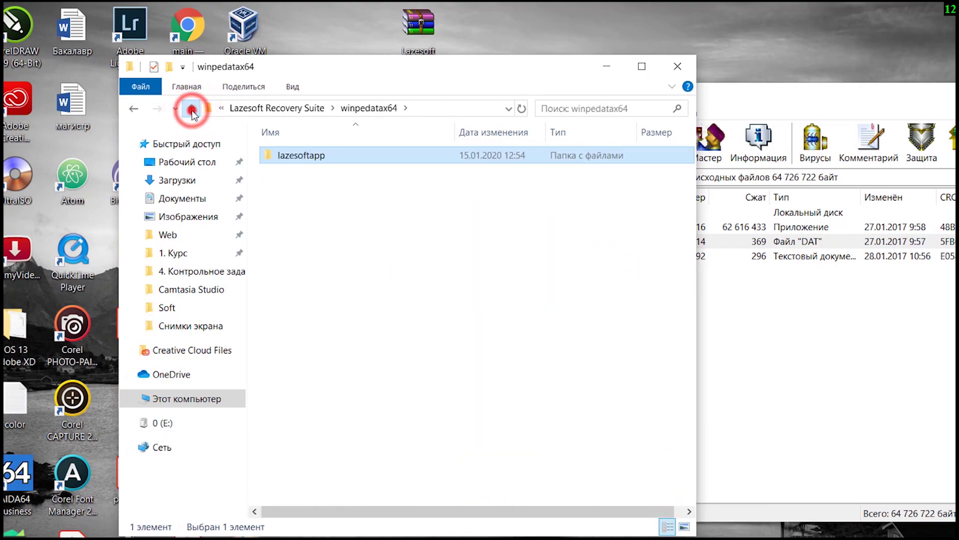
click(191, 109)
click(192, 110)
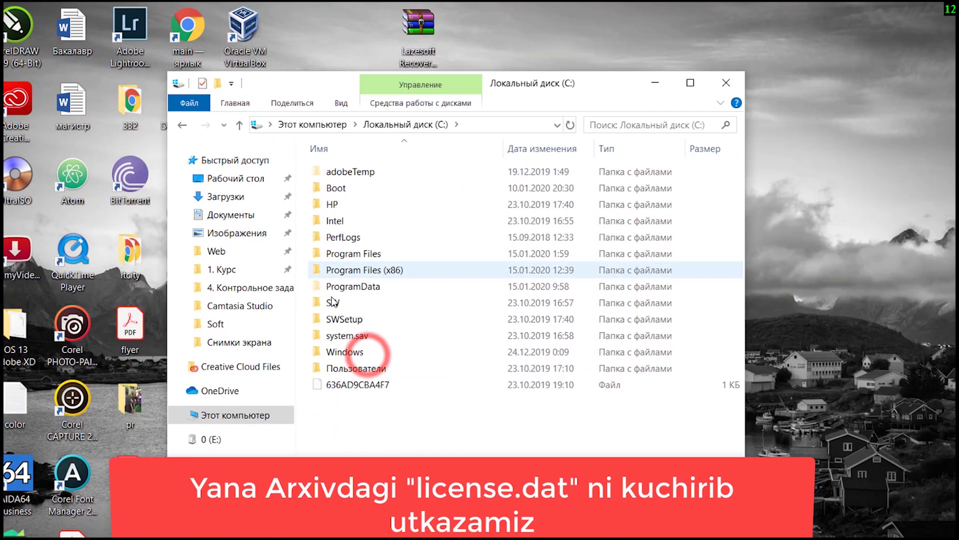
double_click(346, 270)
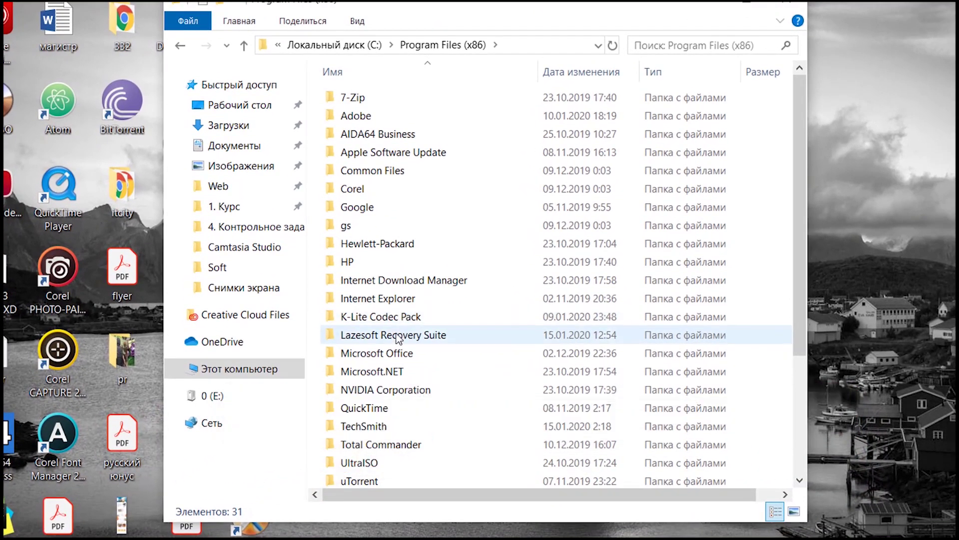
double_click(398, 336)
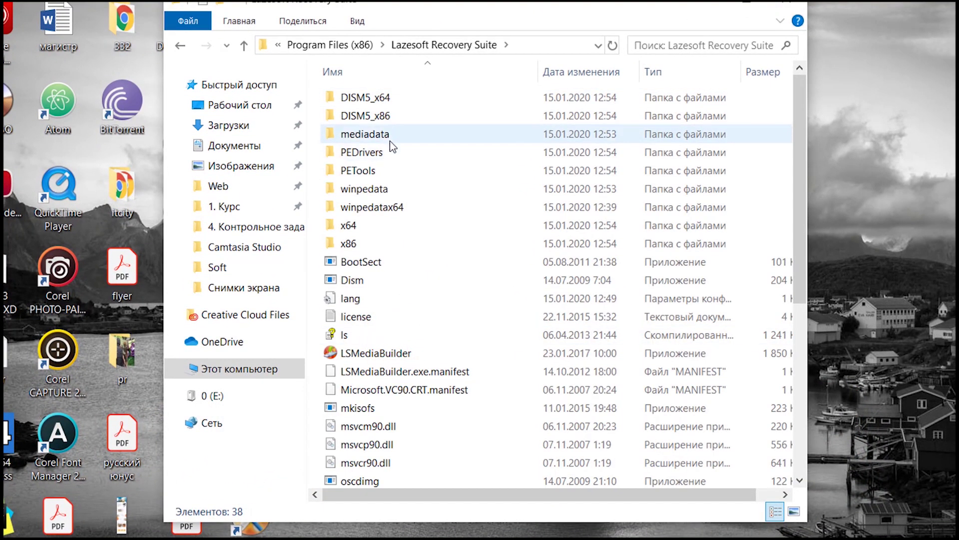
double_click(391, 134)
Arrange the folder and archive windows and replace license.dat in Lazesoft Recovery Suite\mediadata with the archive's copy
click(386, 99)
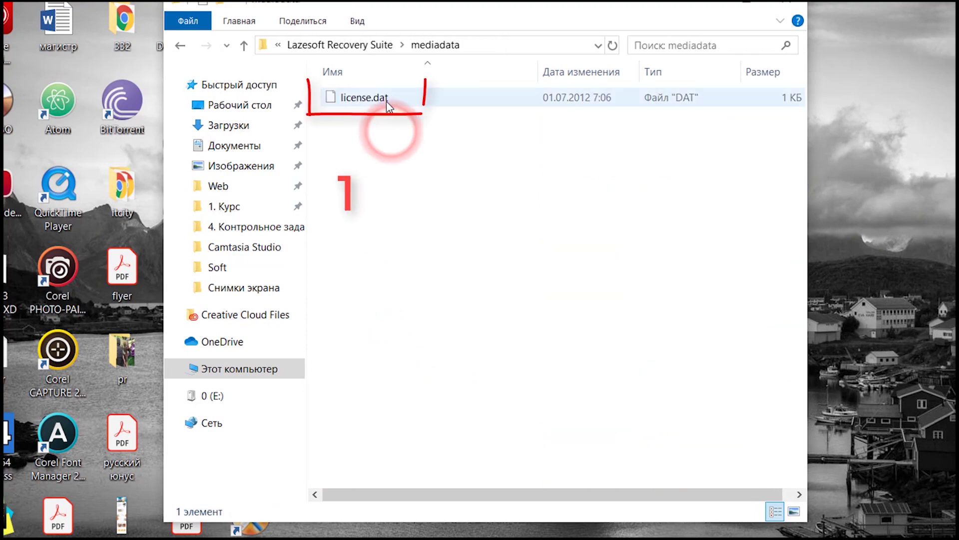
drag(369, 20, 705, 0)
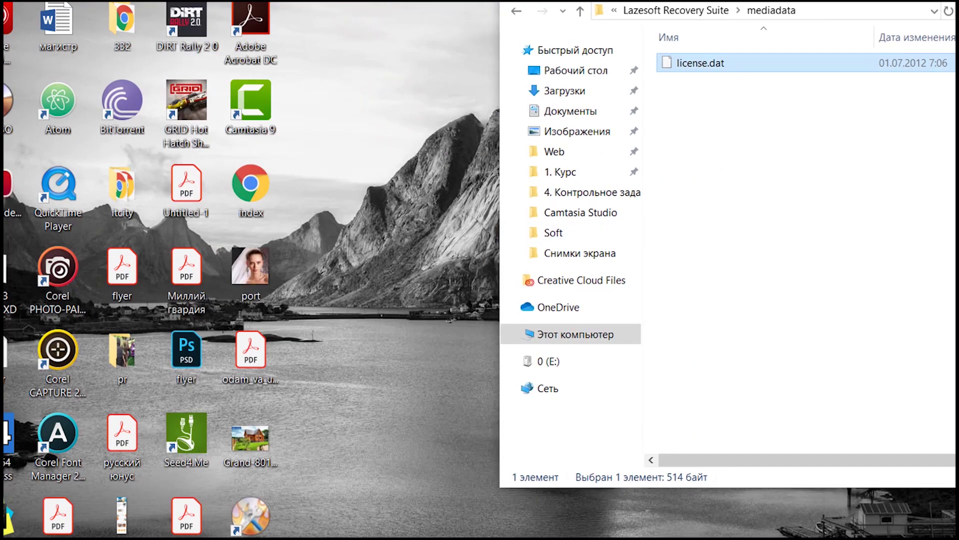
click(427, 496)
drag(527, 86, 939, 203)
drag(477, 352, 718, 145)
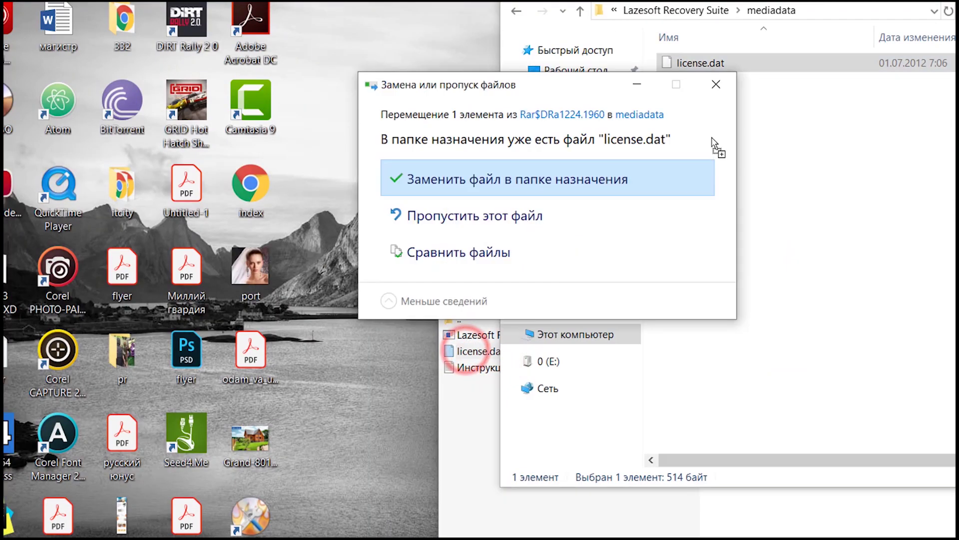
click(503, 187)
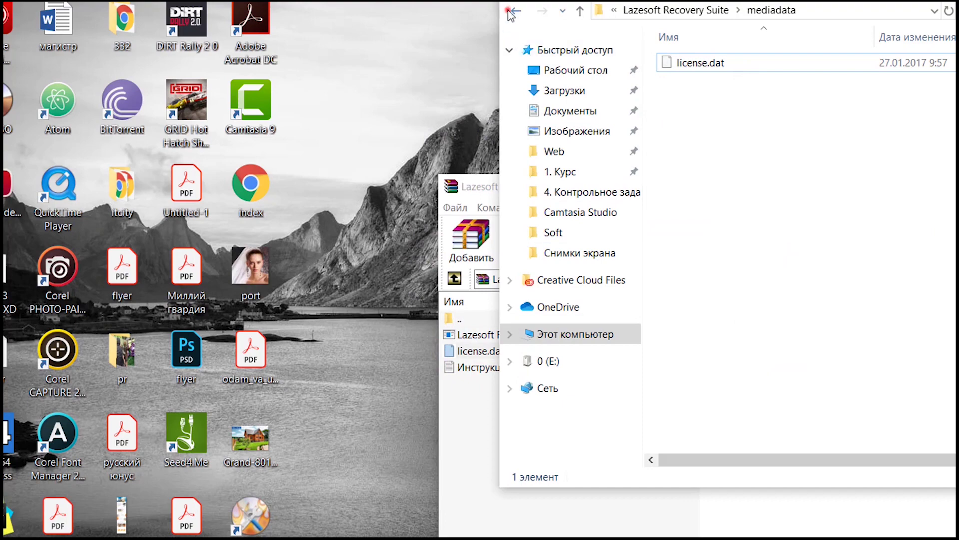
Return to winpedatax64\lazesoftapp\mediadata and overwrite its license.dat again with the file from the archive
click(511, 11)
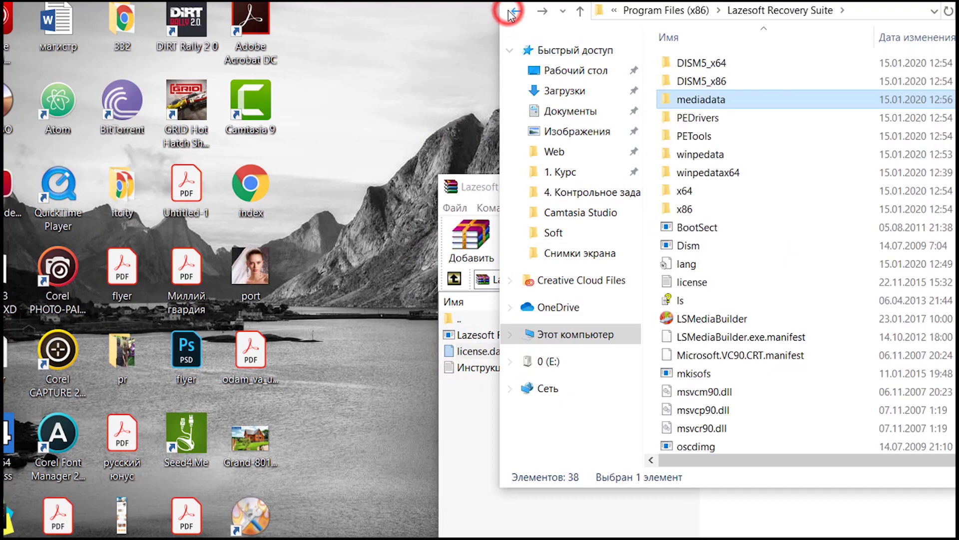
double_click(724, 175)
double_click(704, 64)
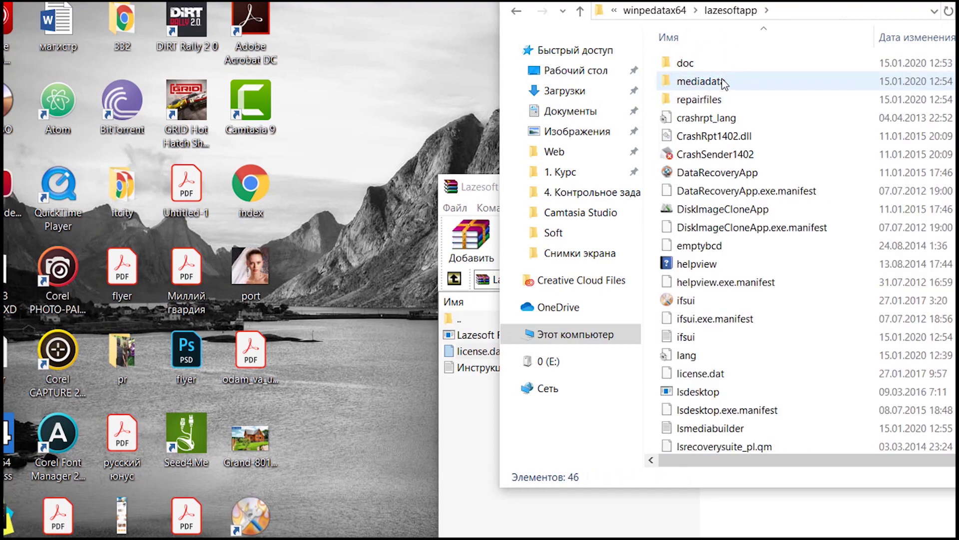
double_click(723, 82)
click(475, 420)
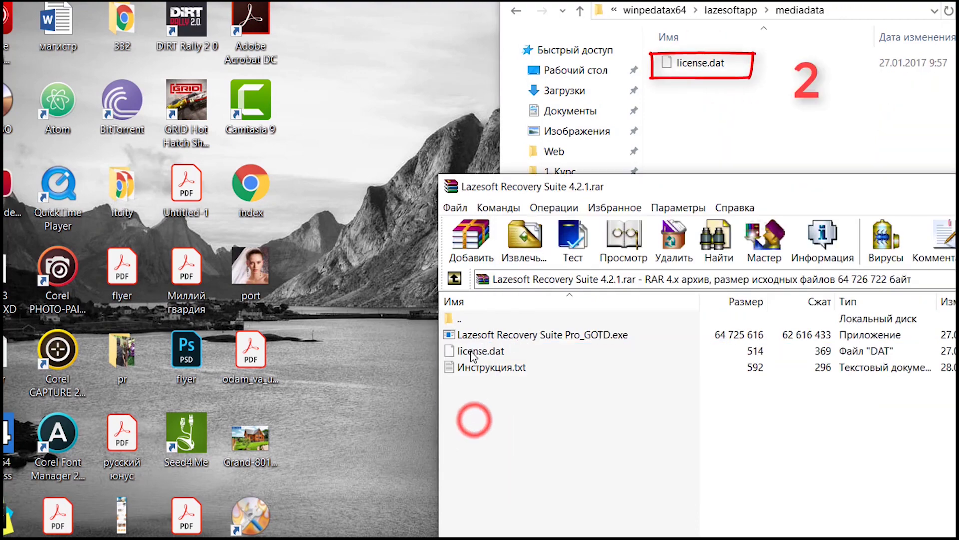
drag(472, 355, 792, 142)
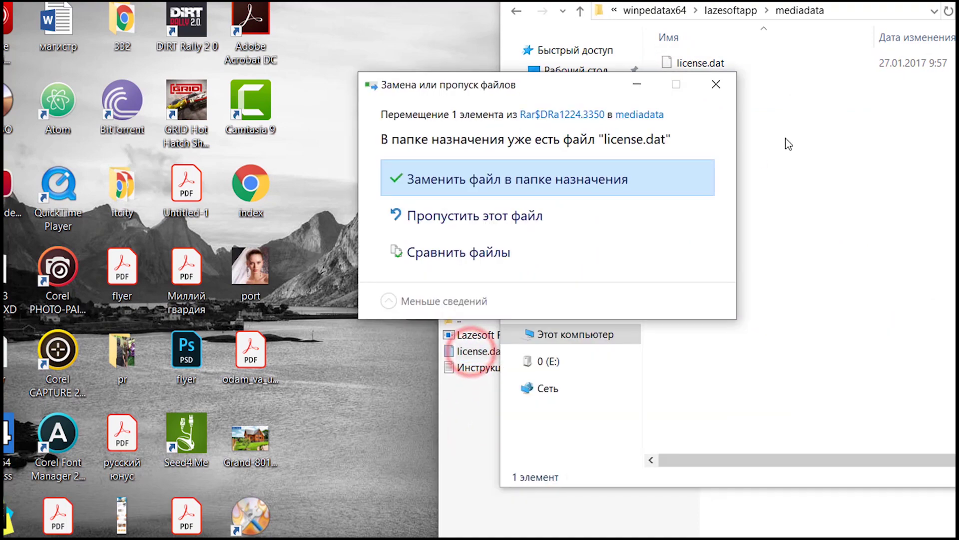
click(547, 176)
Go back to the Lazesoft Recovery Suite folder and open winpedata\lazesoftapp\mediadata
click(516, 10)
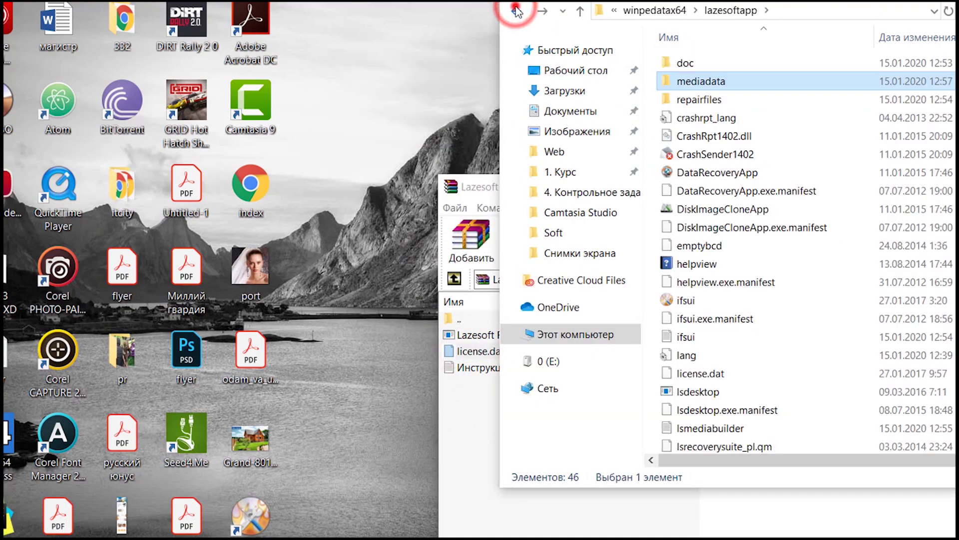
click(516, 10)
click(516, 10)
click(682, 154)
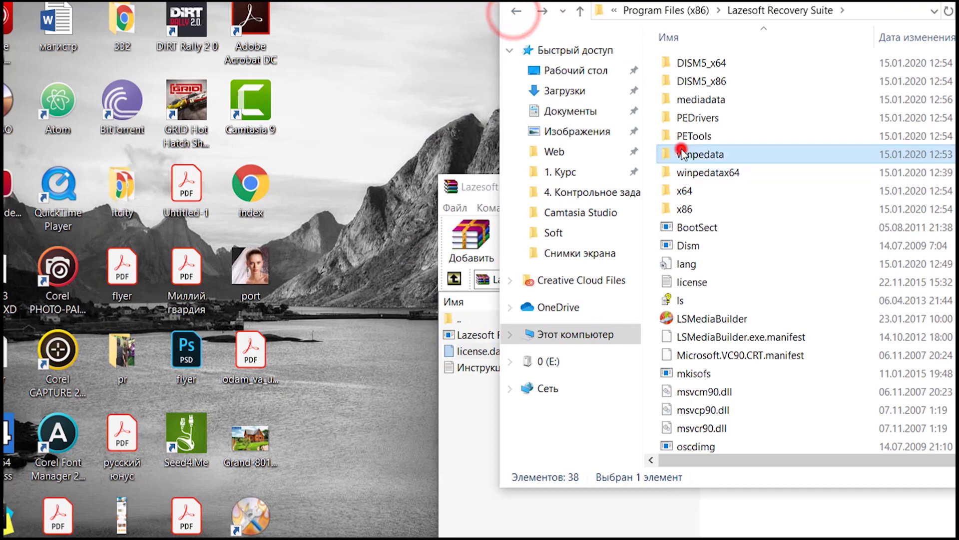
double_click(682, 154)
double_click(690, 64)
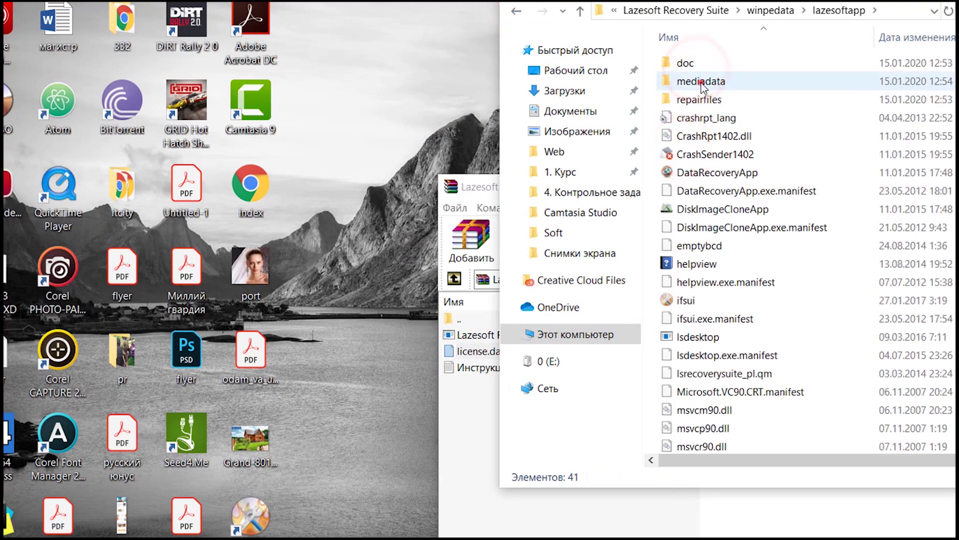
double_click(702, 82)
Replace license.dat in winpedata\lazesoftapp\mediadata with the archive's license.dat
click(476, 387)
click(470, 350)
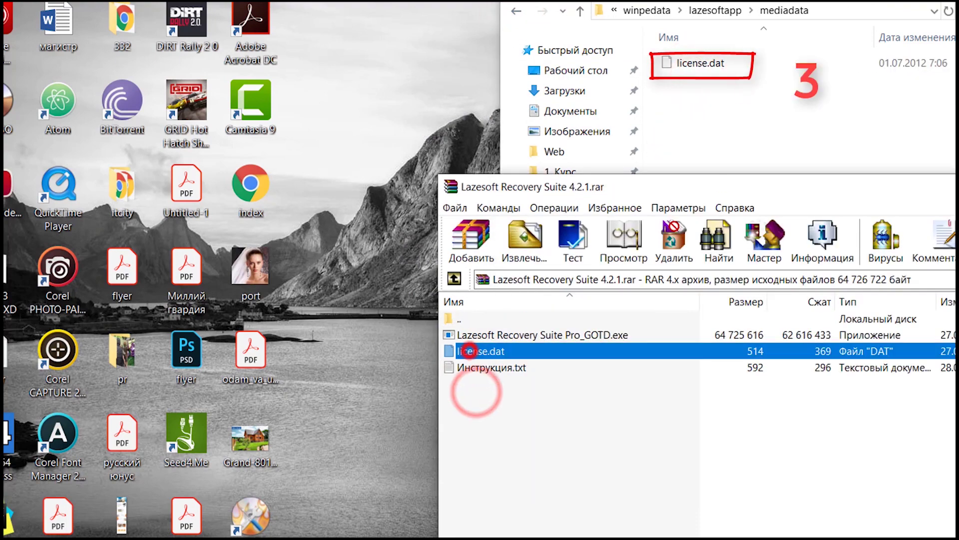
drag(470, 351, 778, 146)
click(495, 182)
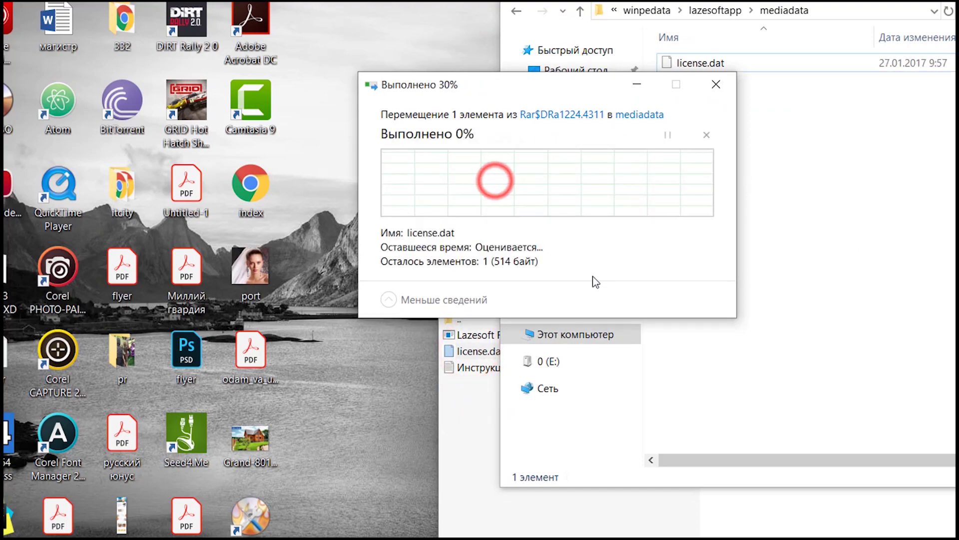
Close the Lazesoft Recovery Suite 4.2.1.rar archive window and the mediadata folder window
click(872, 526)
drag(850, 186, 658, 141)
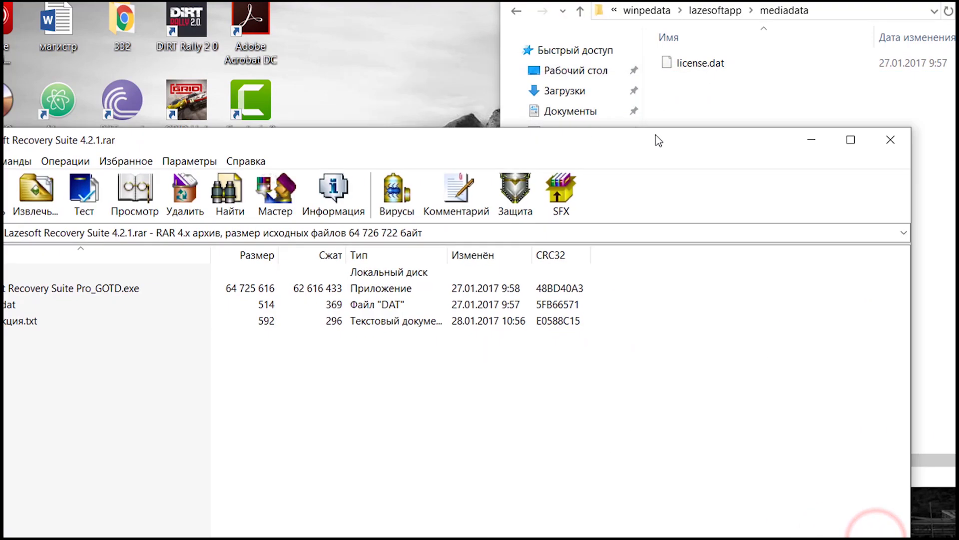
click(890, 139)
click(958, 0)
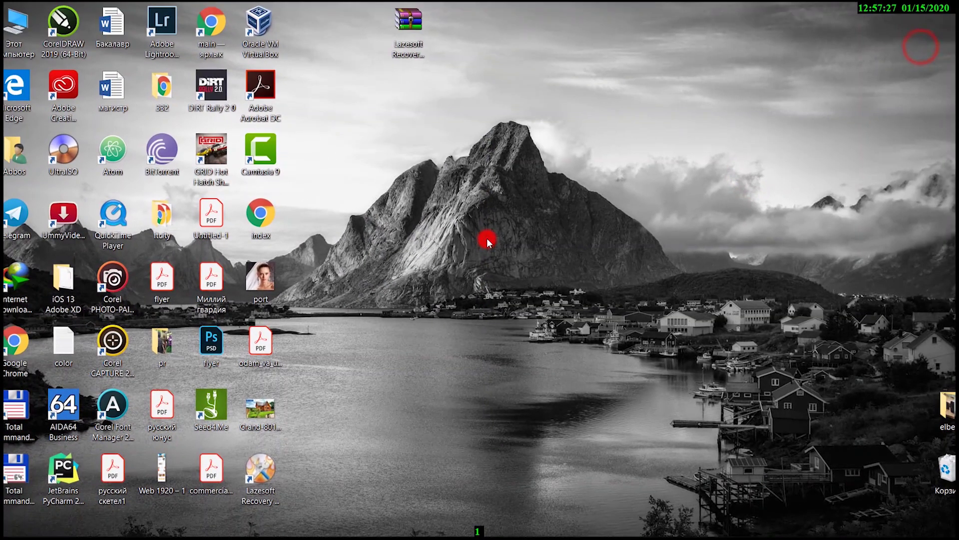
Launch Lazesoft Recovery Suite, start the bootable media builder and choose "Same as this computer" as the target Windows version
double_click(261, 470)
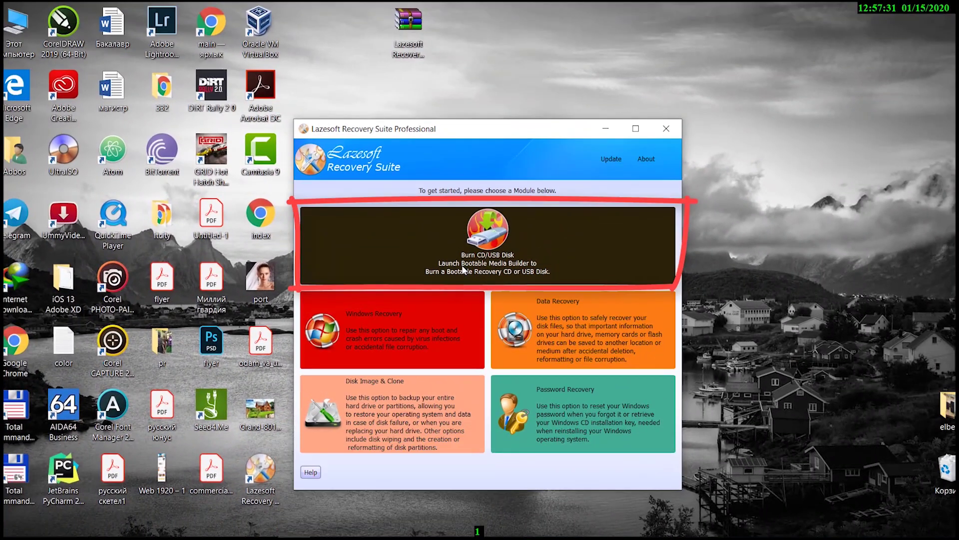
click(462, 270)
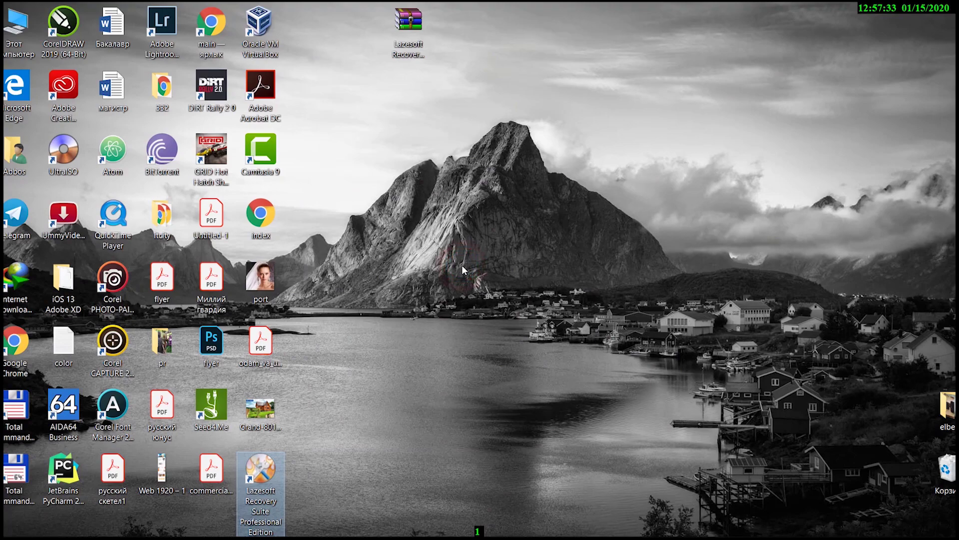
click(467, 313)
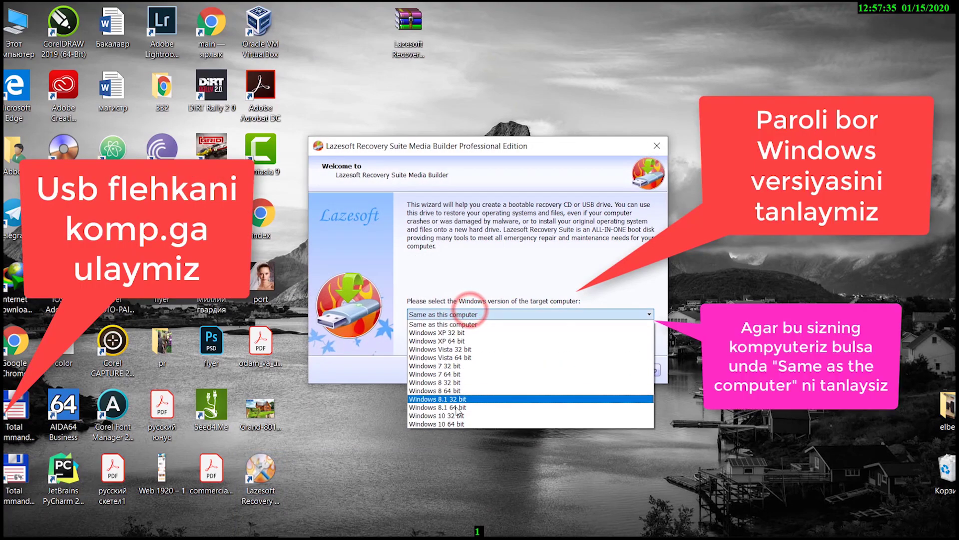
click(442, 324)
click(589, 370)
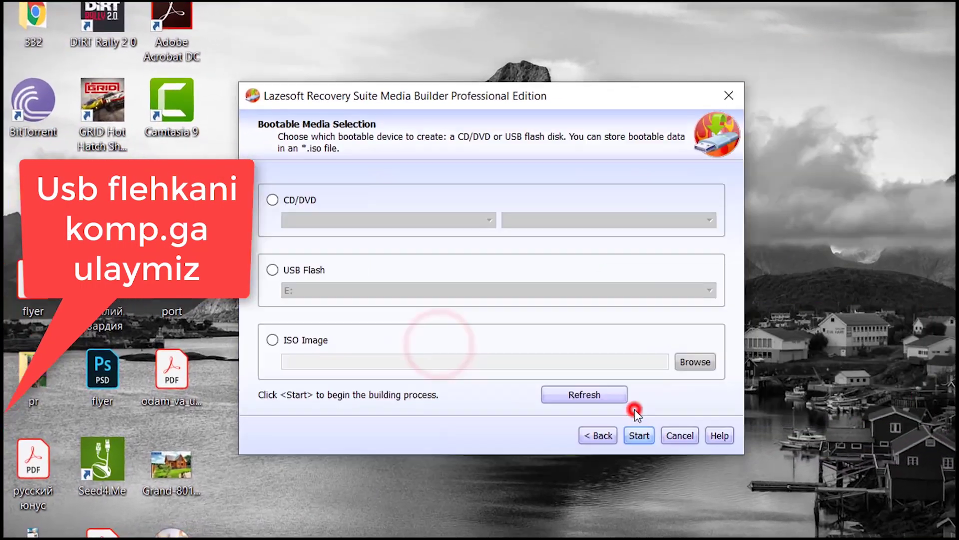
Build the bootable recovery media on USB Flash drive E:, finish the wizard and close the Recovery Suite
click(272, 270)
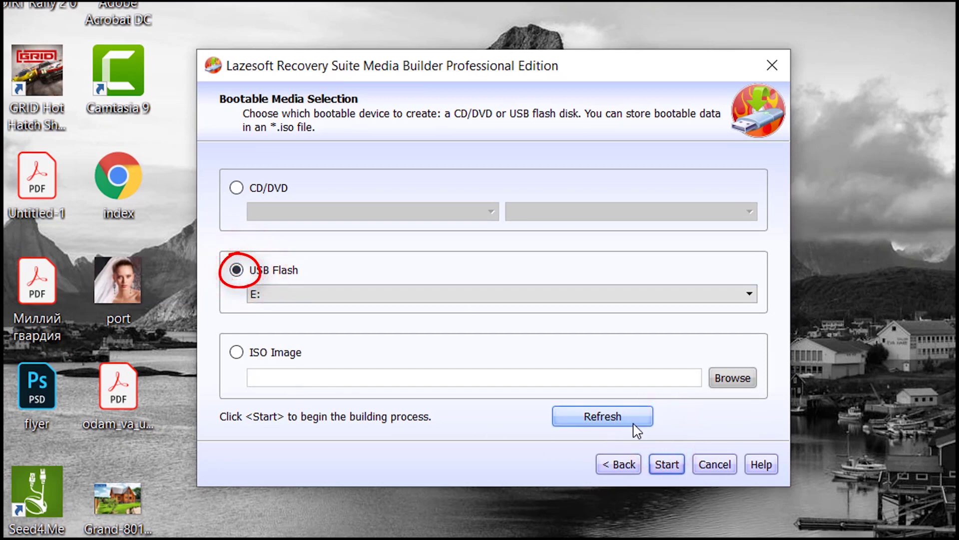
click(667, 470)
click(628, 320)
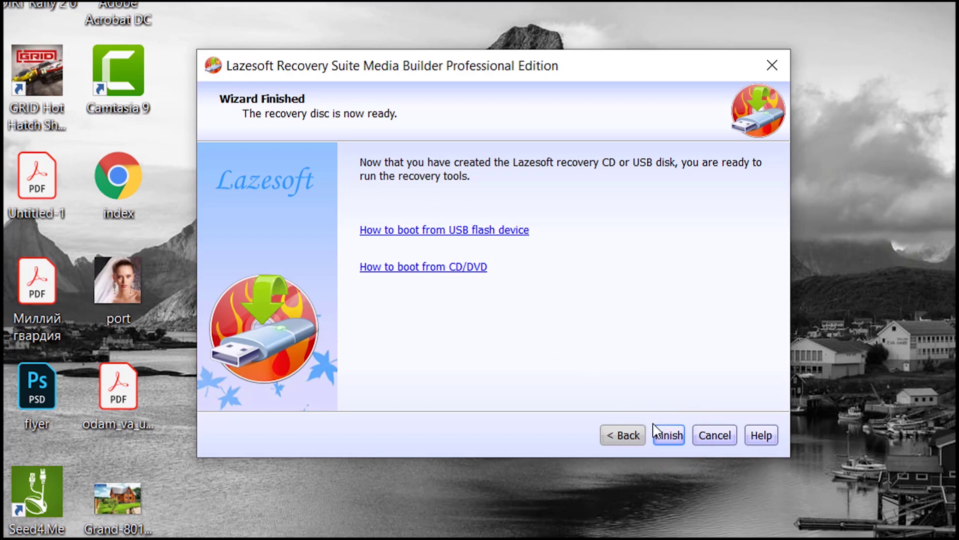
click(676, 439)
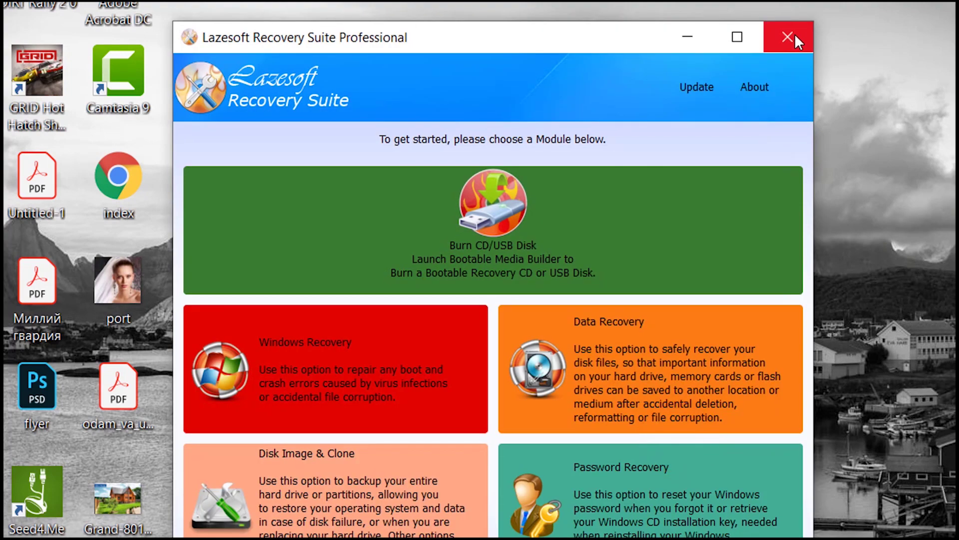
click(794, 34)
click(747, 167)
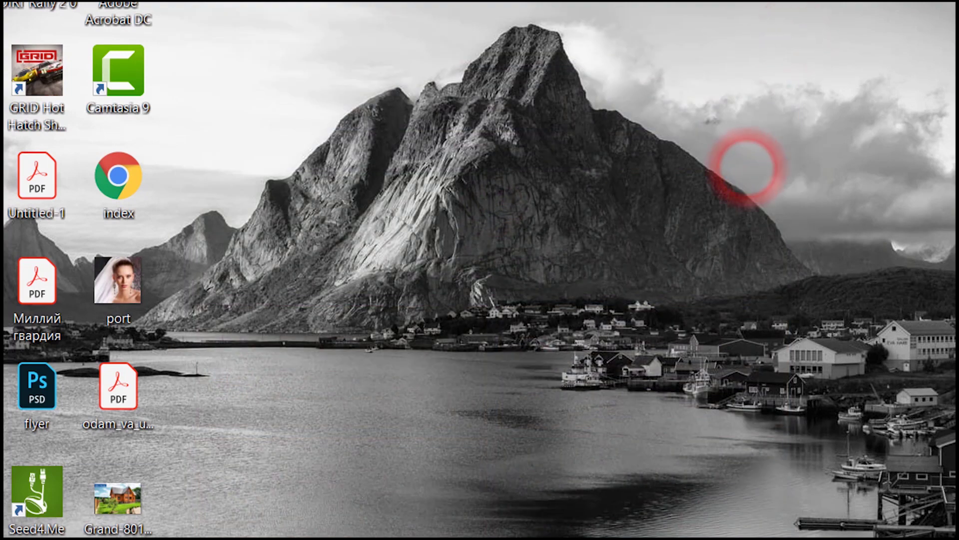
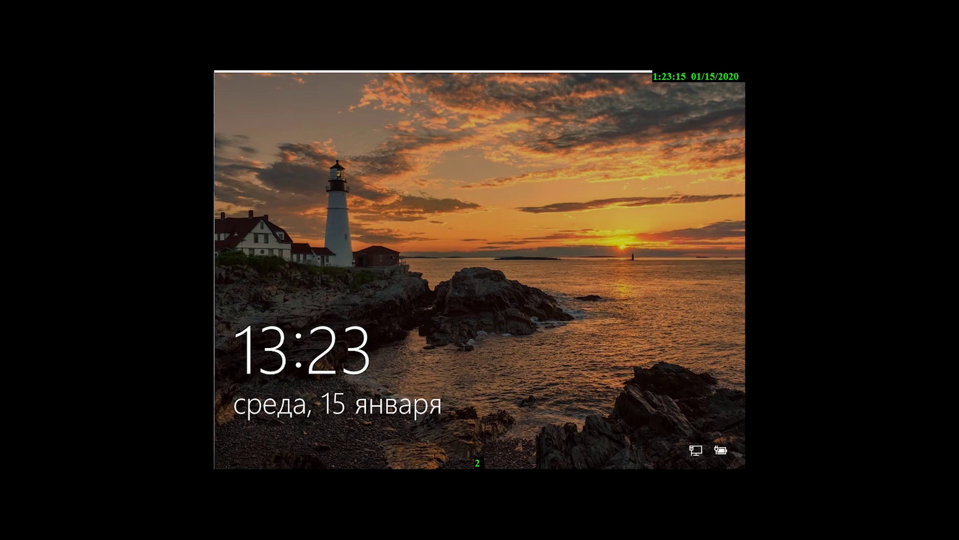
Try to sign in to the locked Windows account with two guessed account passwords
click(456, 222)
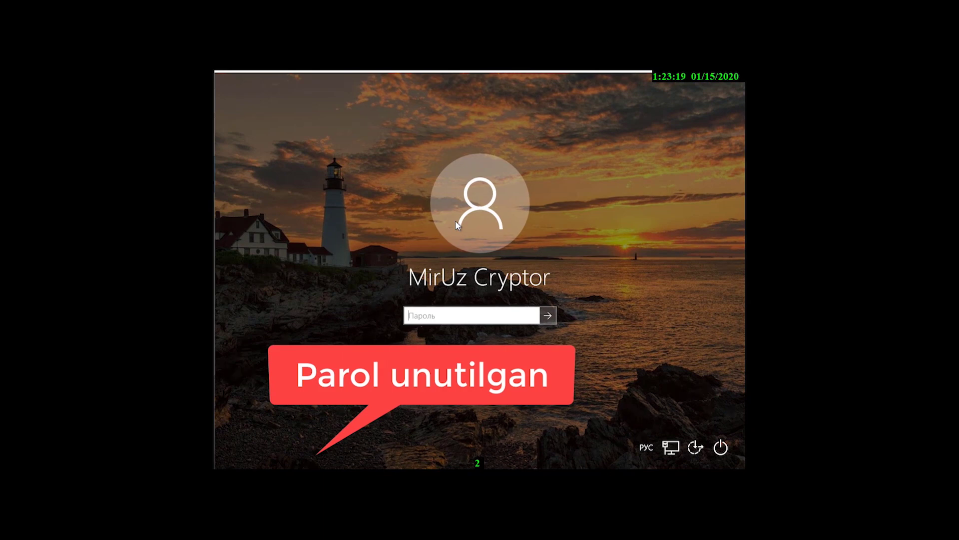
text(******)
key(Return)
click(479, 335)
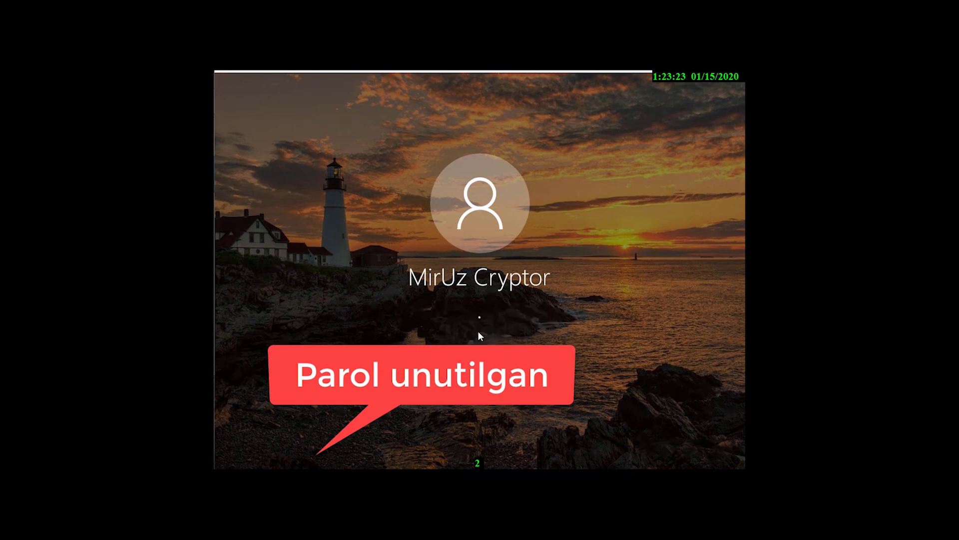
text(****)
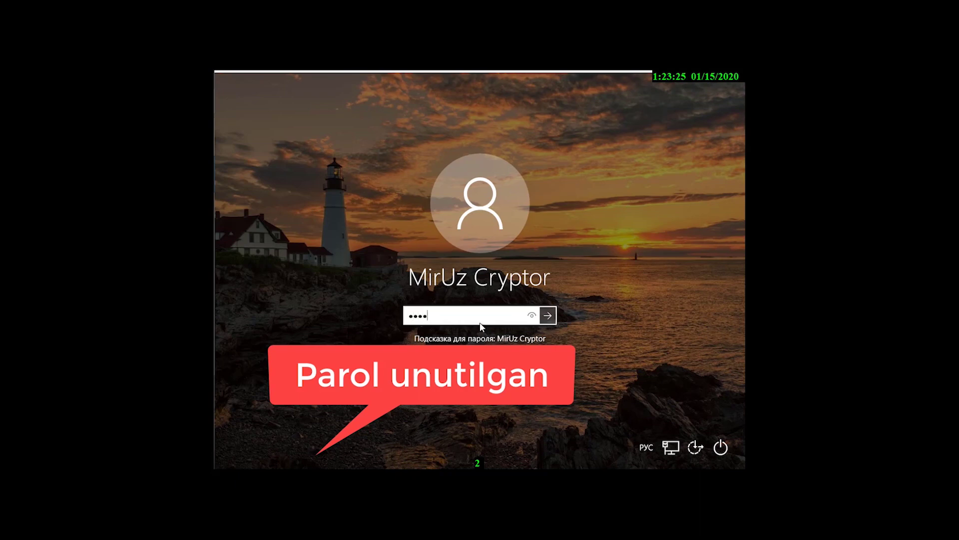
text(***)
key(Return)
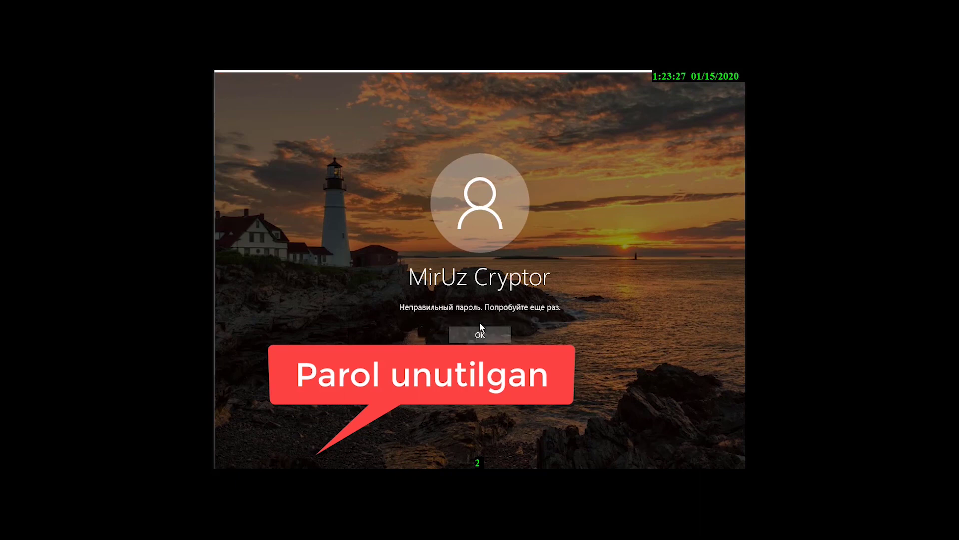
click(480, 330)
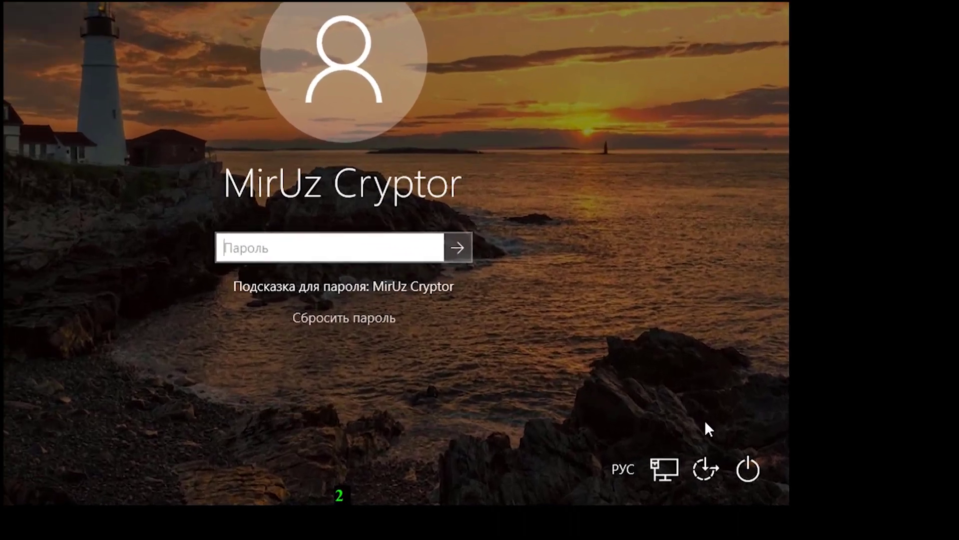
Restart the computer from the Windows sign-in screen and boot the Lazesoft Live CD [EMS Enabled] entry
click(749, 468)
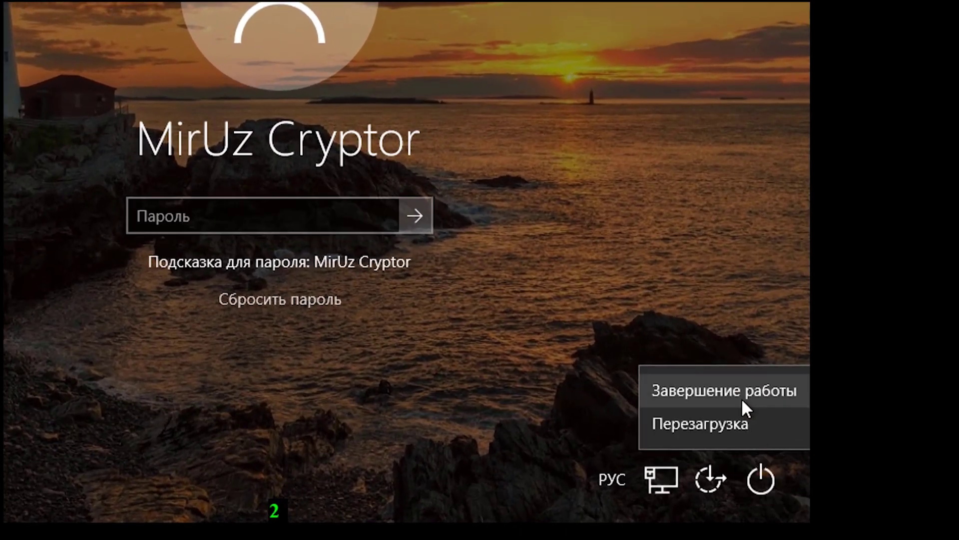
click(746, 429)
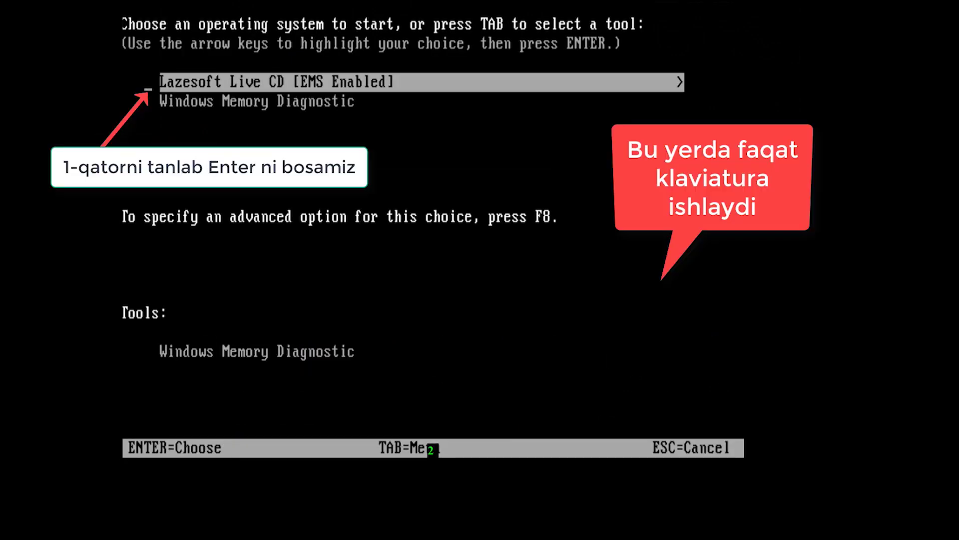
key(Down)
key(Up)
key(Down)
key(Up)
key(Return)
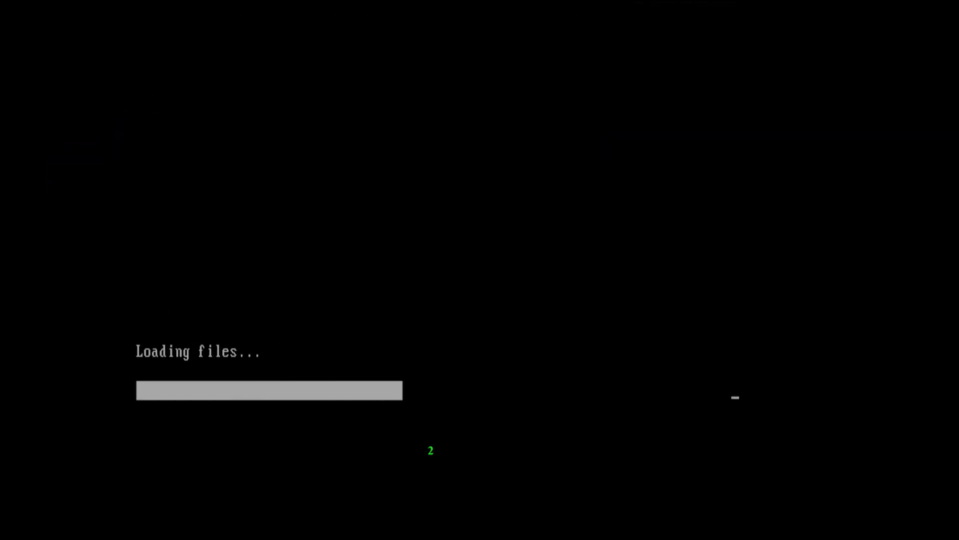
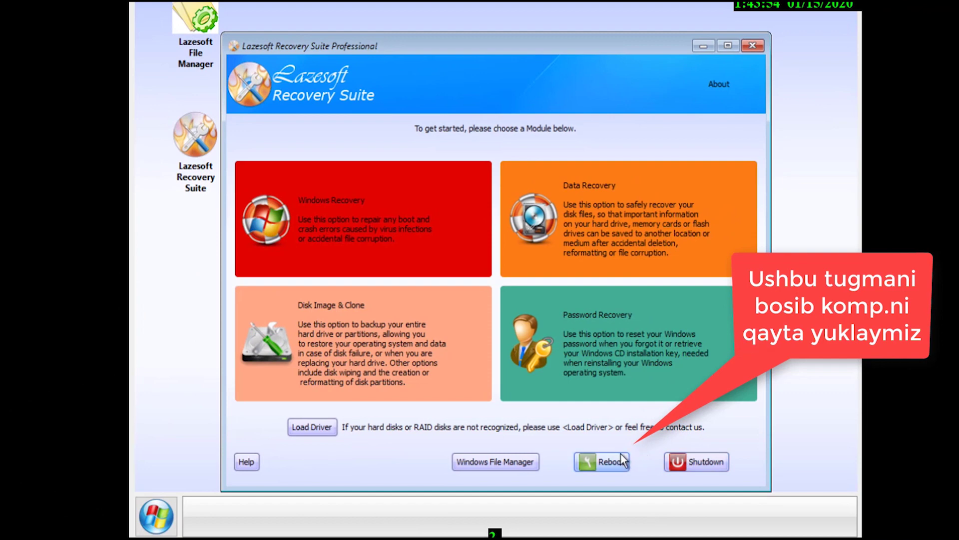
Reboot from the Lazesoft recovery environment and enter the Windows desktop without a password
click(602, 461)
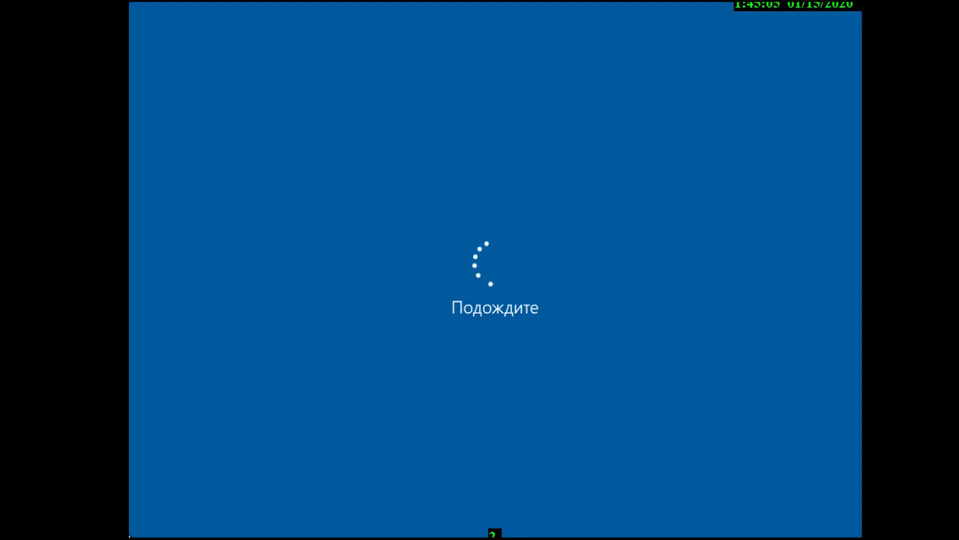
key(Return)
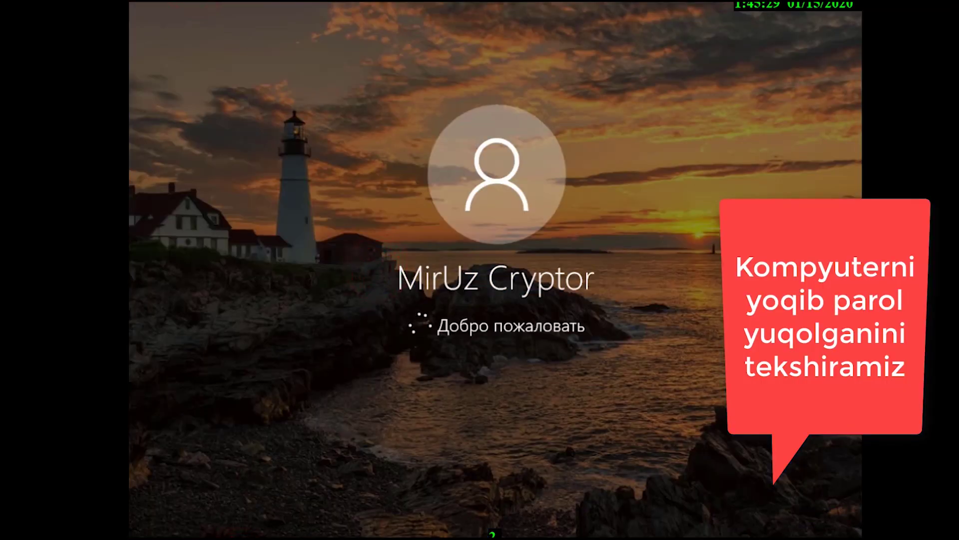
click(286, 248)
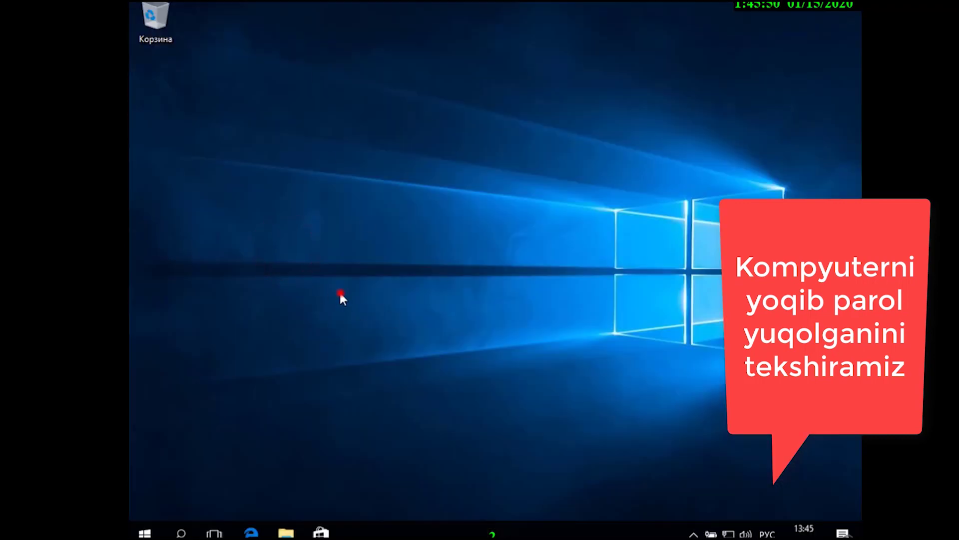
Open the user accounts section of Control Panel, continue to the account's Settings page and open its sign-in options (Параметры входа)
click(145, 530)
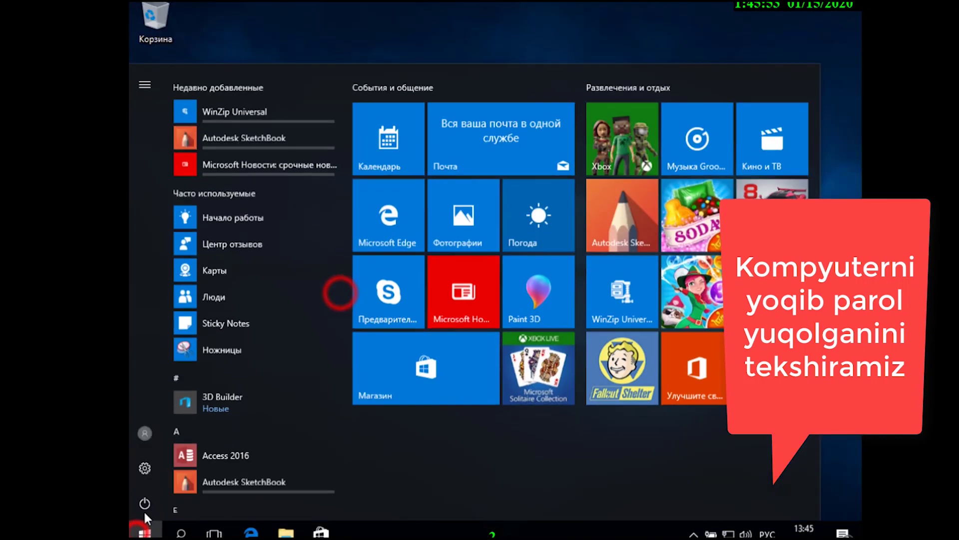
click(445, 26)
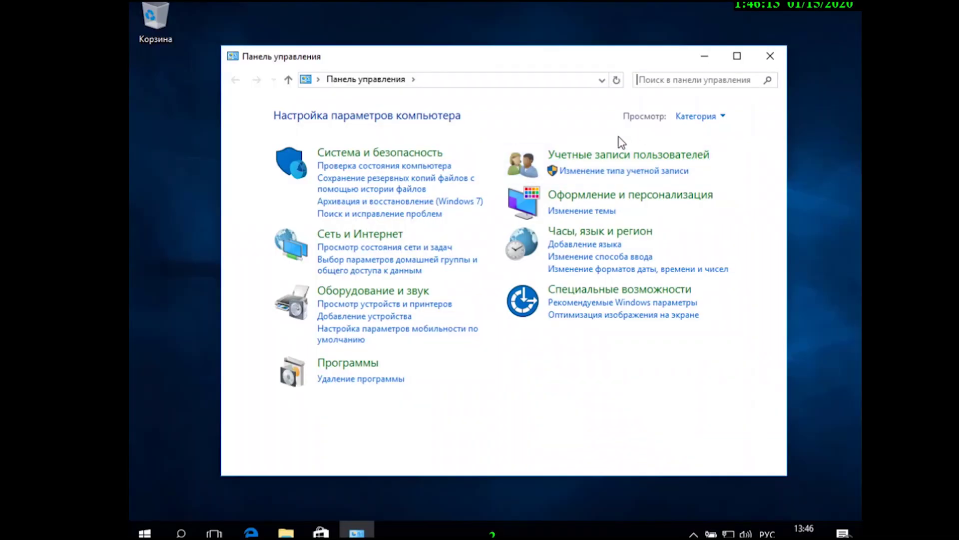
click(622, 152)
click(453, 119)
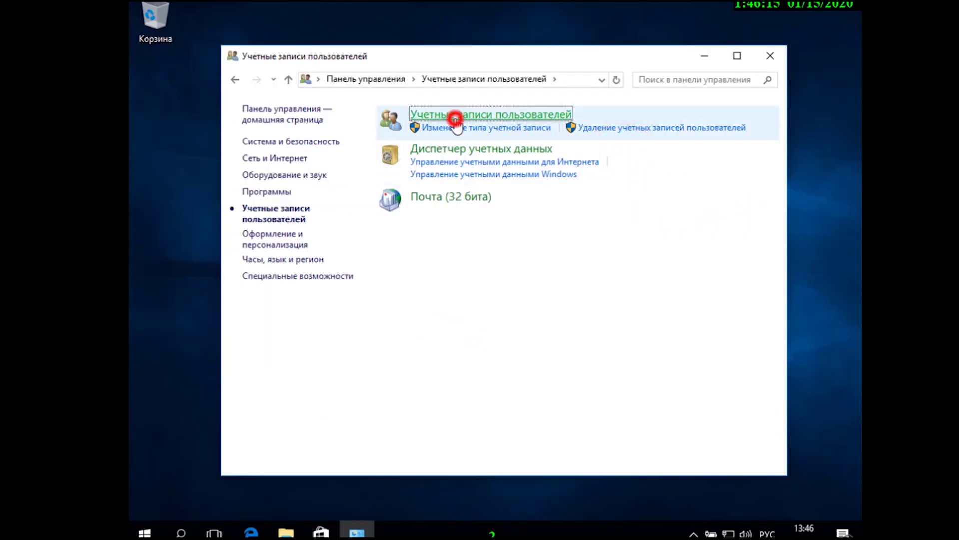
click(445, 148)
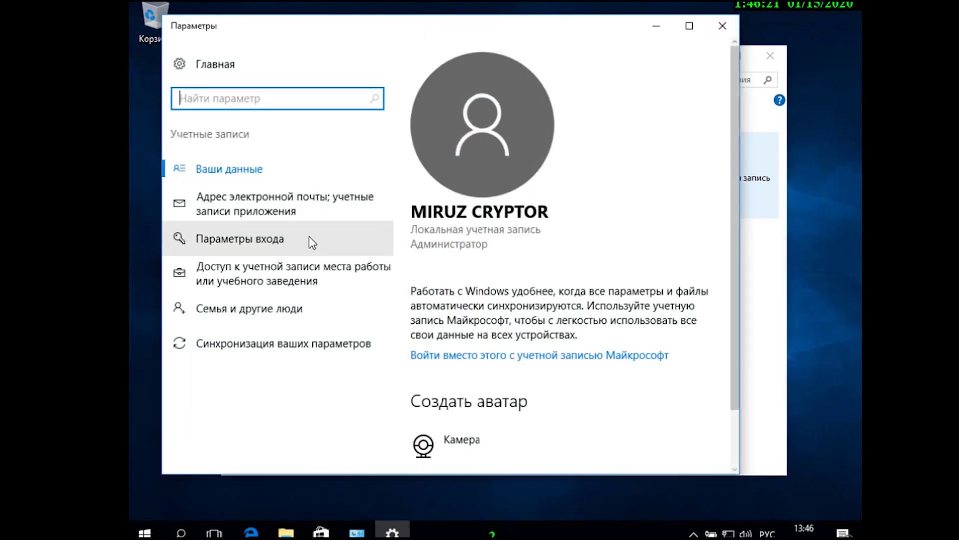
click(309, 239)
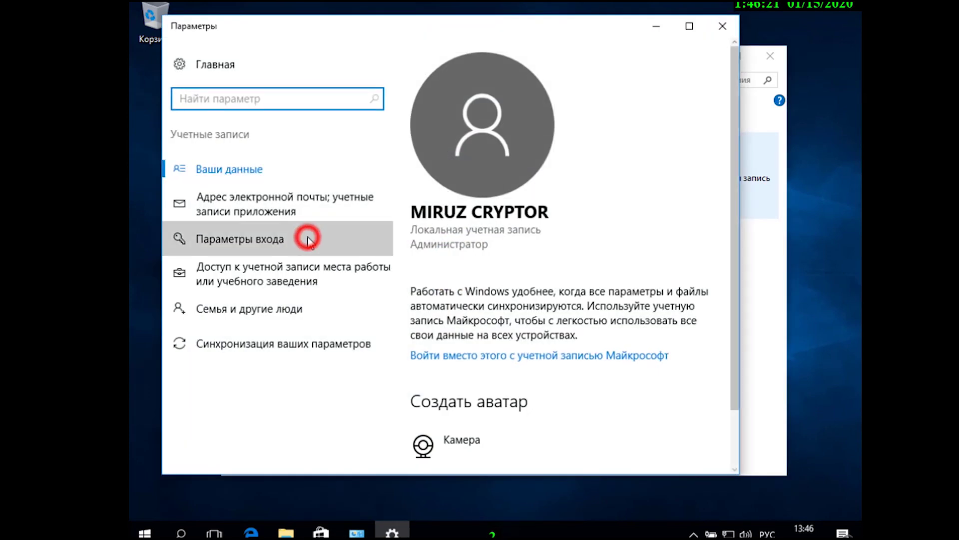